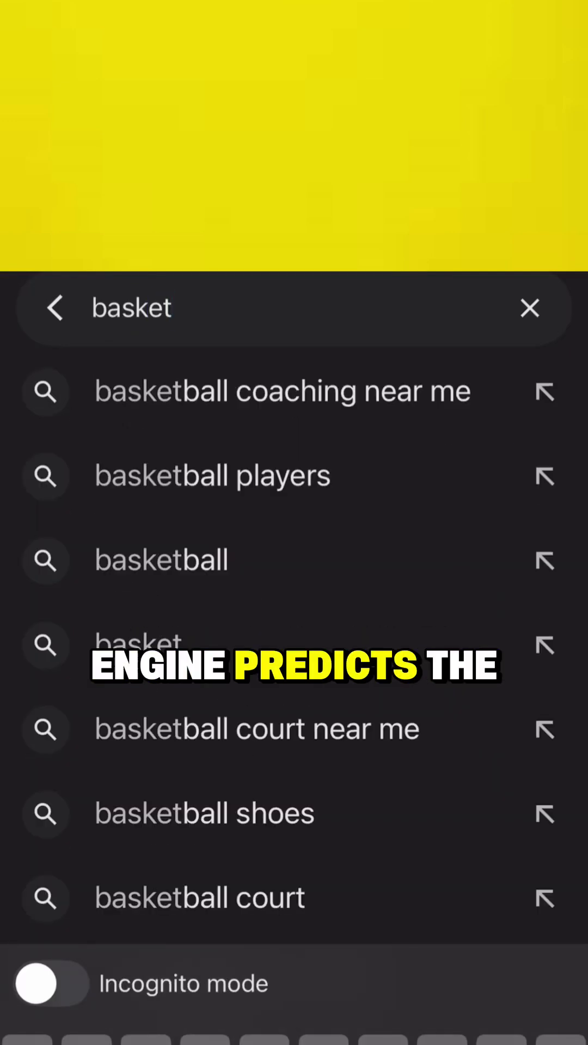
text(bal)
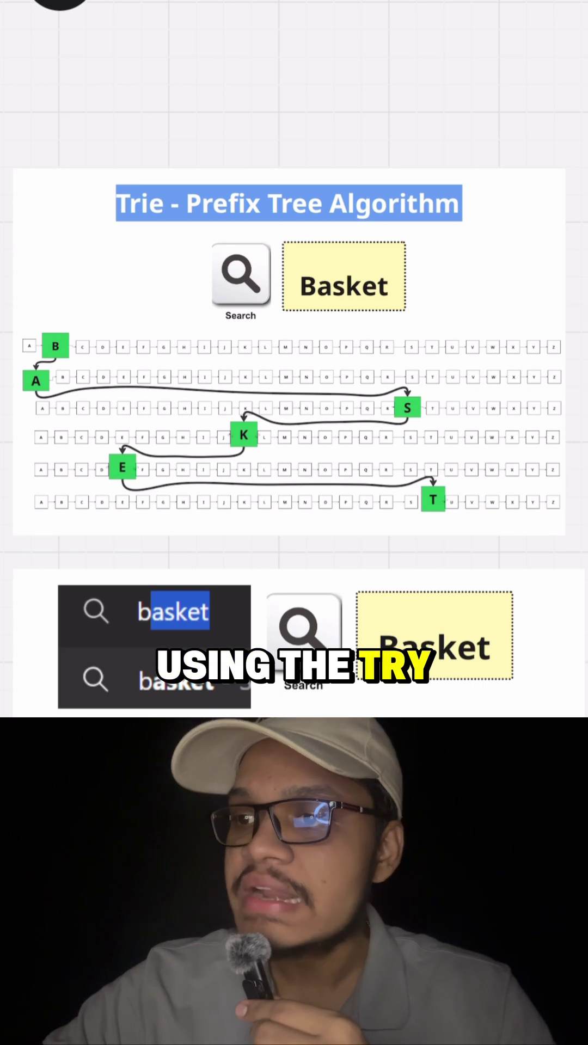
- Ring 'Trie' and 'Prefix Tree Algorithm' in red, write 'BA' beside them, and mark the B–A link
drag(90, 204, 167, 175)
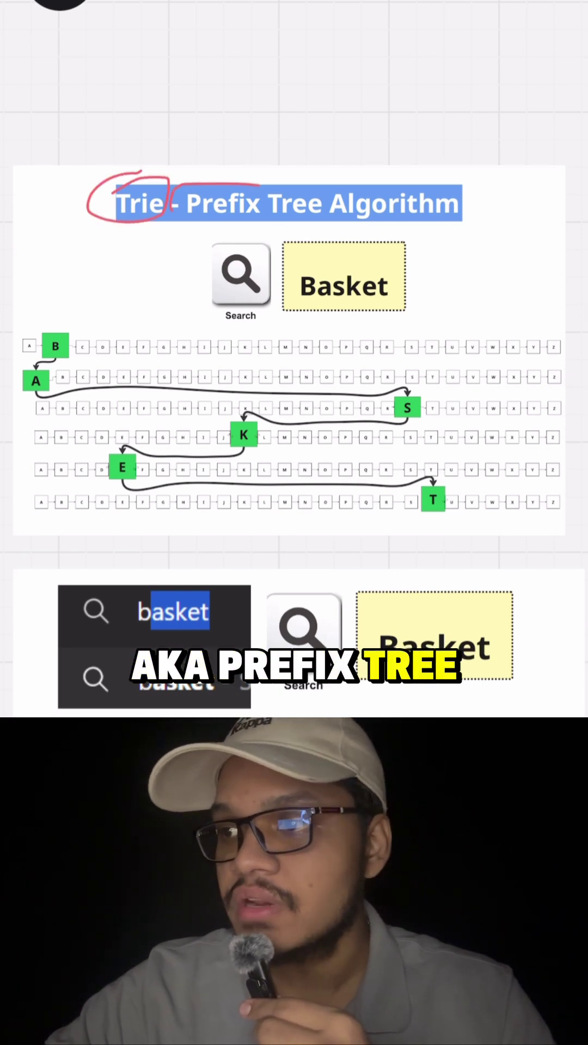
drag(494, 196, 221, 232)
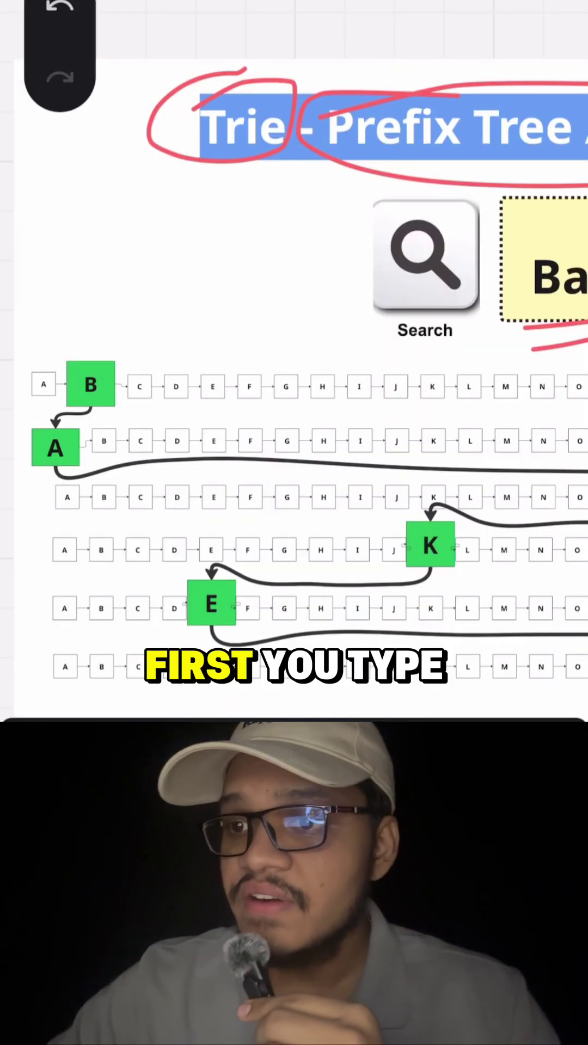
mouse_move(138, 225)
mouse_down()
mouse_move(147, 311)
mouse_move(163, 326)
mouse_up()
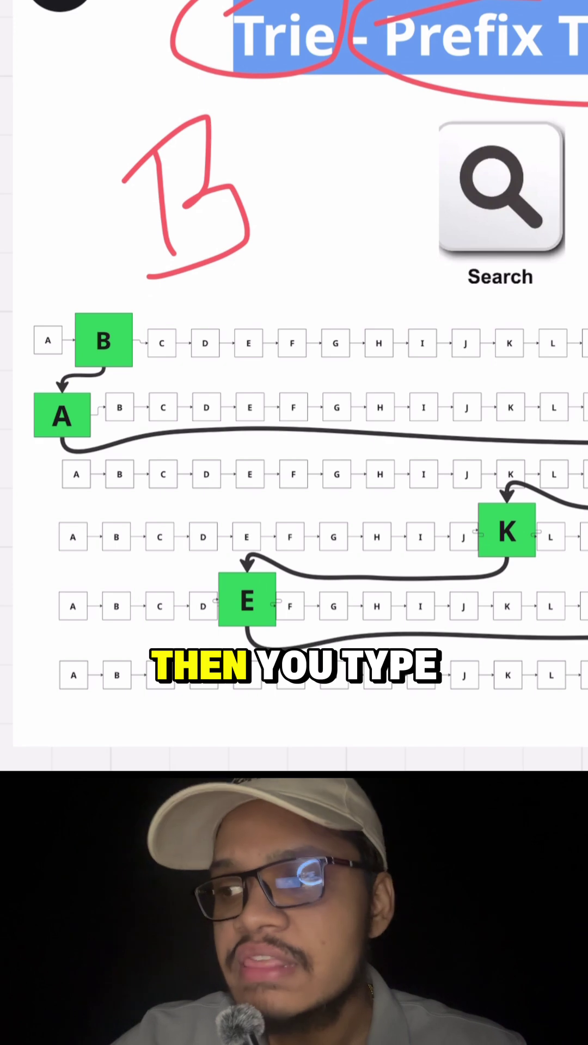
drag(271, 245, 347, 208)
drag(260, 176, 334, 171)
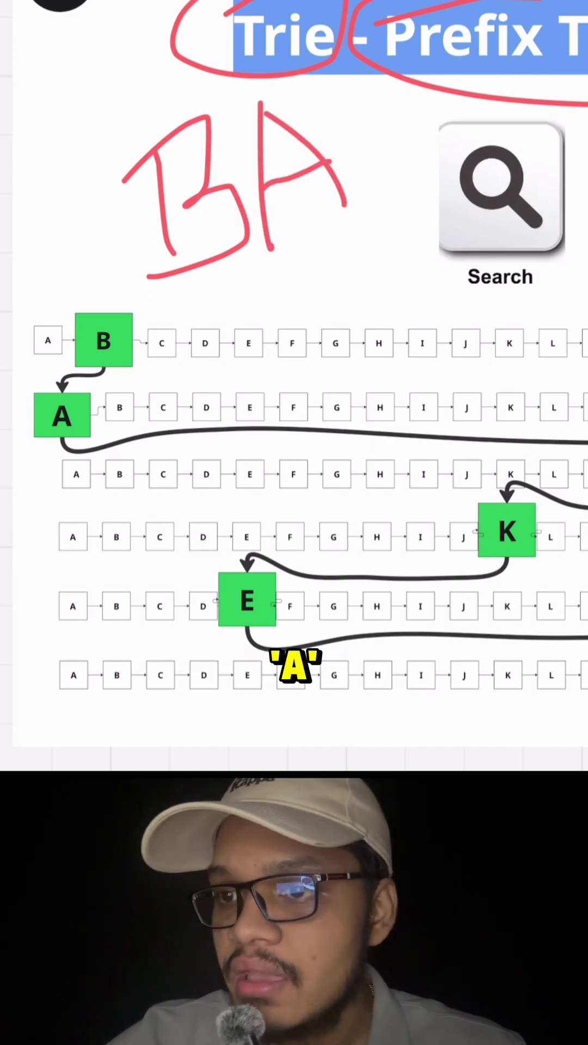
drag(102, 372, 50, 379)
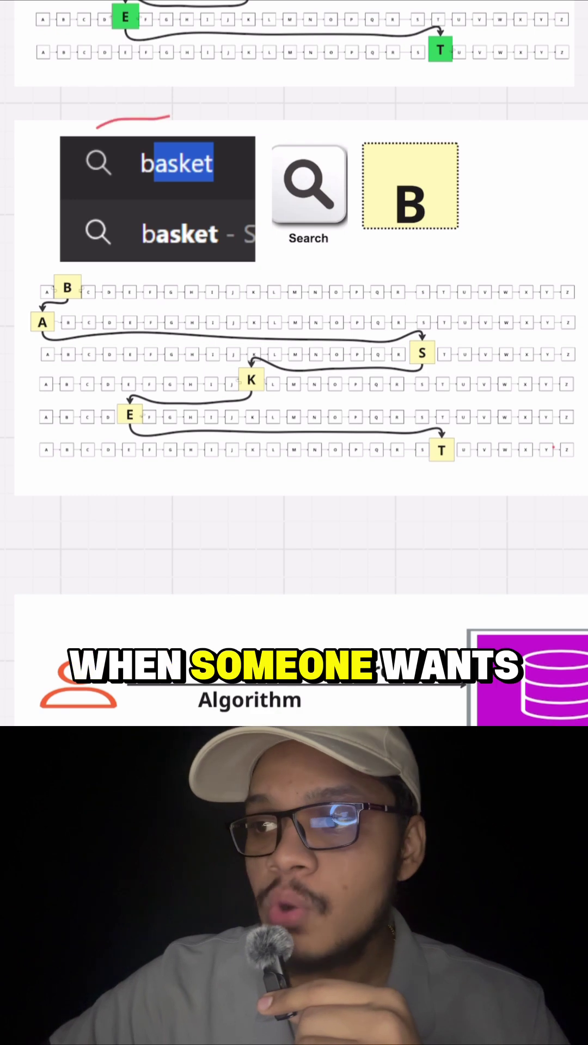
- Circle the 'basket' search box, the yellow B box and the trie's B node in red
drag(176, 111, 156, 115)
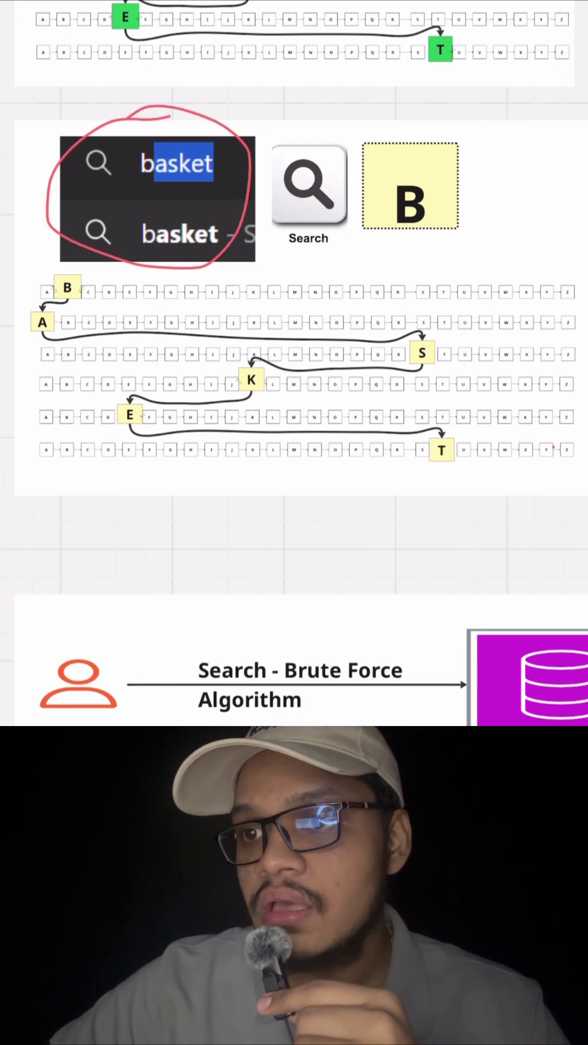
drag(339, 155, 457, 142)
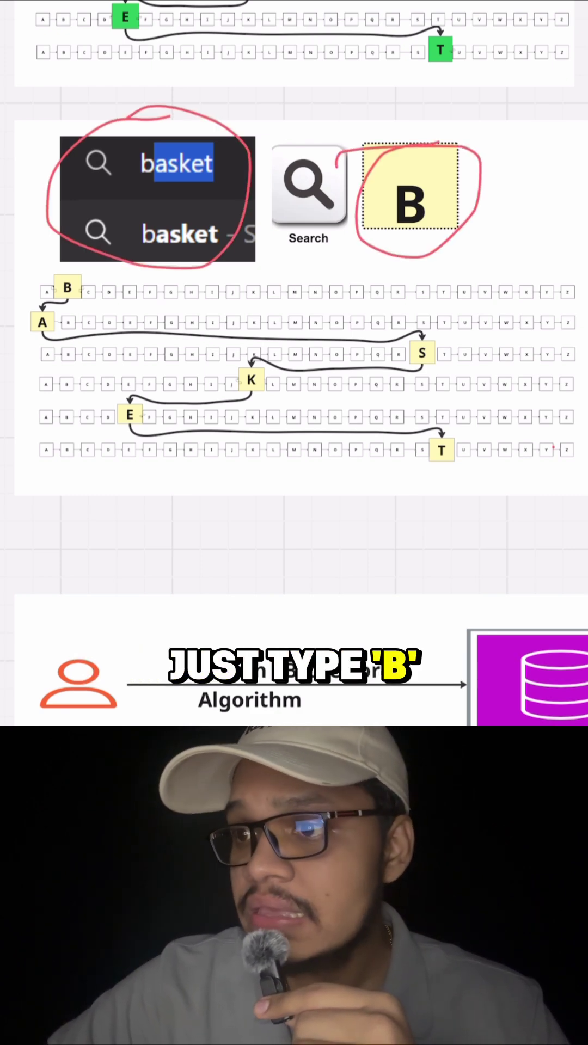
drag(82, 260, 47, 286)
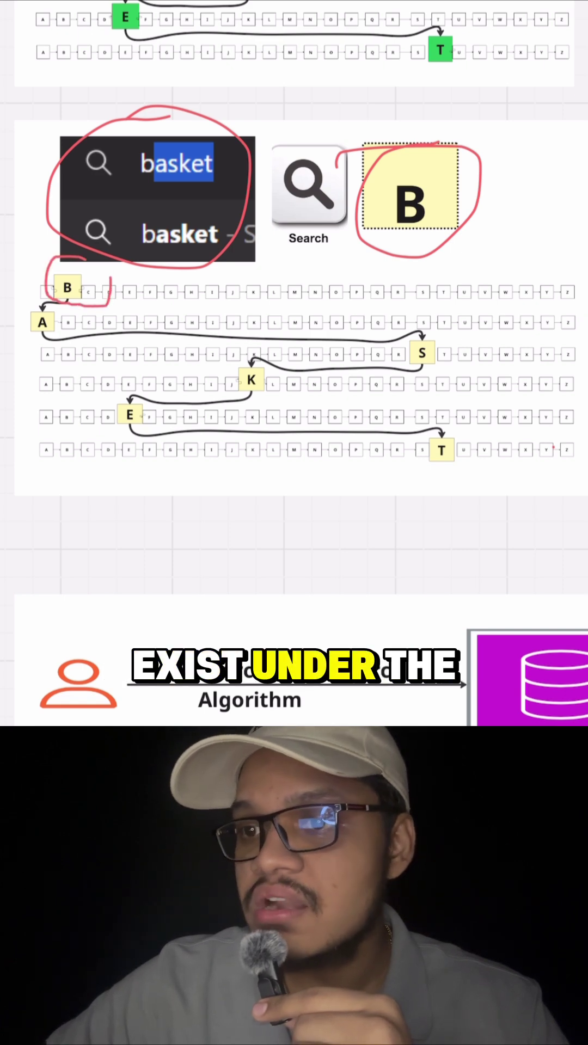
drag(85, 262, 110, 277)
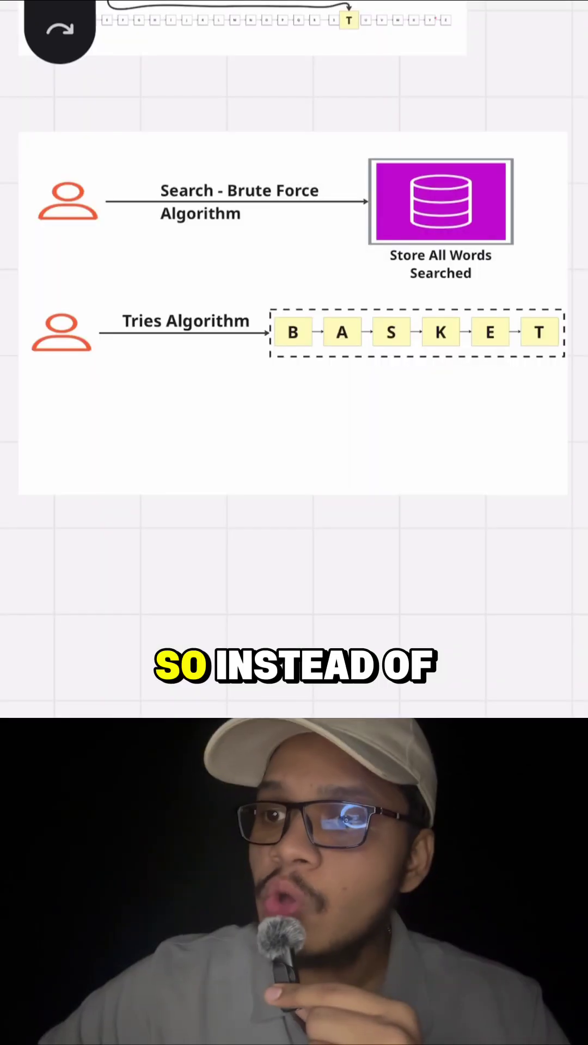
- Ring 'Store All Words Searched', 'Search - Brute Force Algorithm' and 'Tries Algorithm', then strike through B-A-S-K-E-T
drag(371, 246, 506, 278)
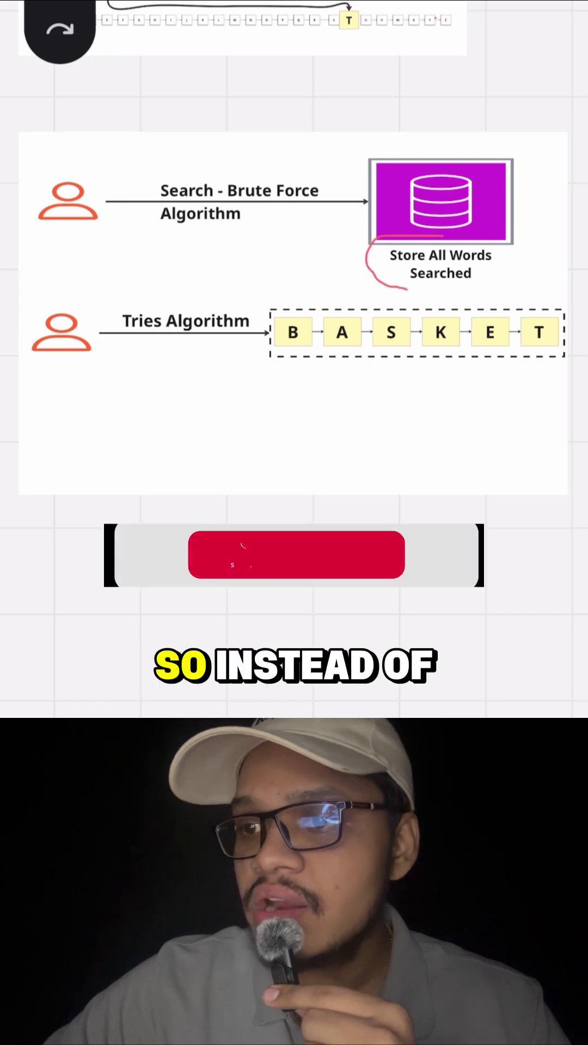
drag(262, 151, 204, 233)
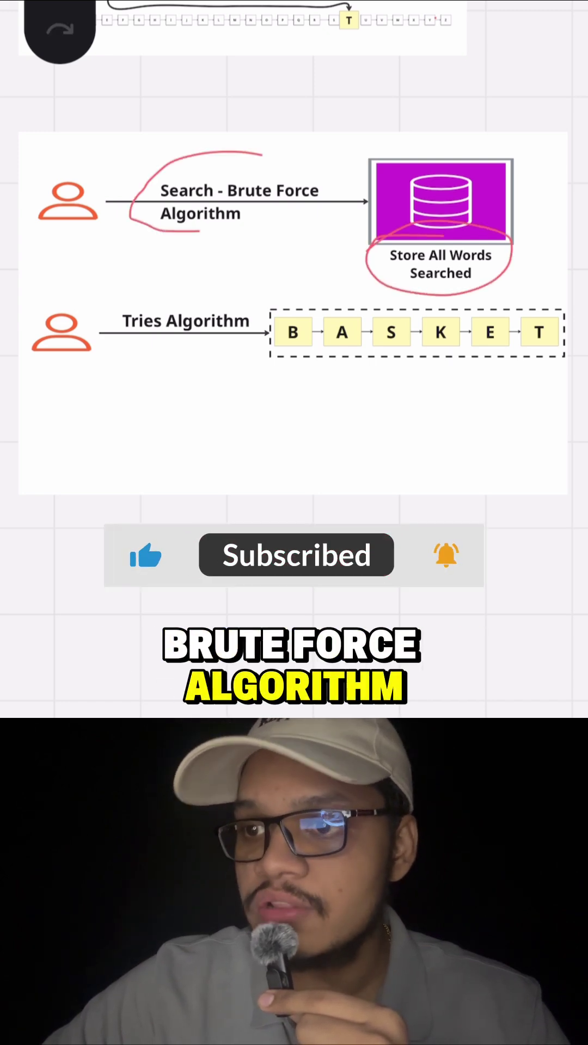
drag(314, 149, 225, 154)
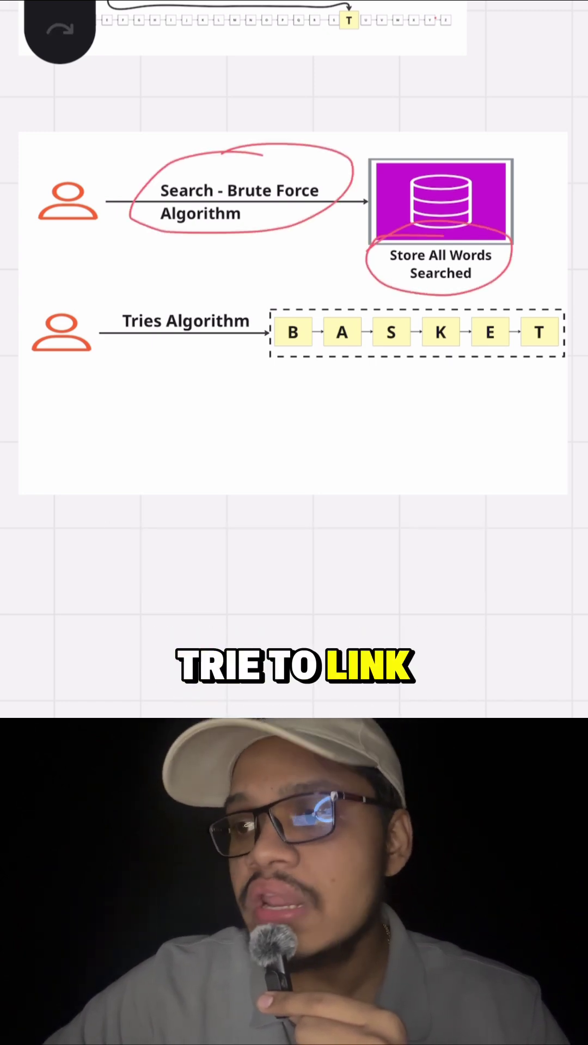
drag(180, 282, 176, 286)
mouse_move(282, 330)
mouse_down()
mouse_move(511, 332)
mouse_move(543, 344)
mouse_up()
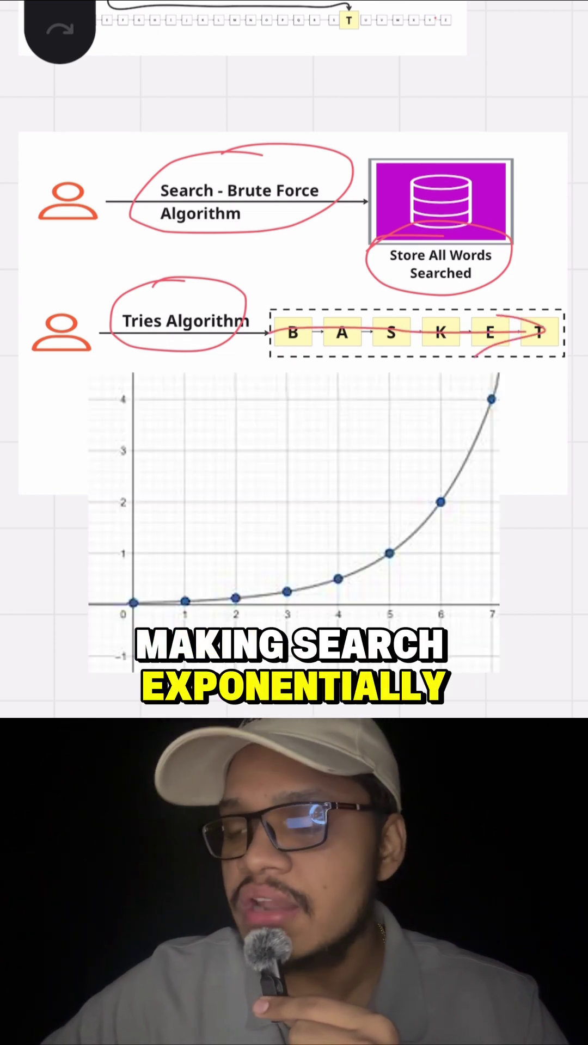